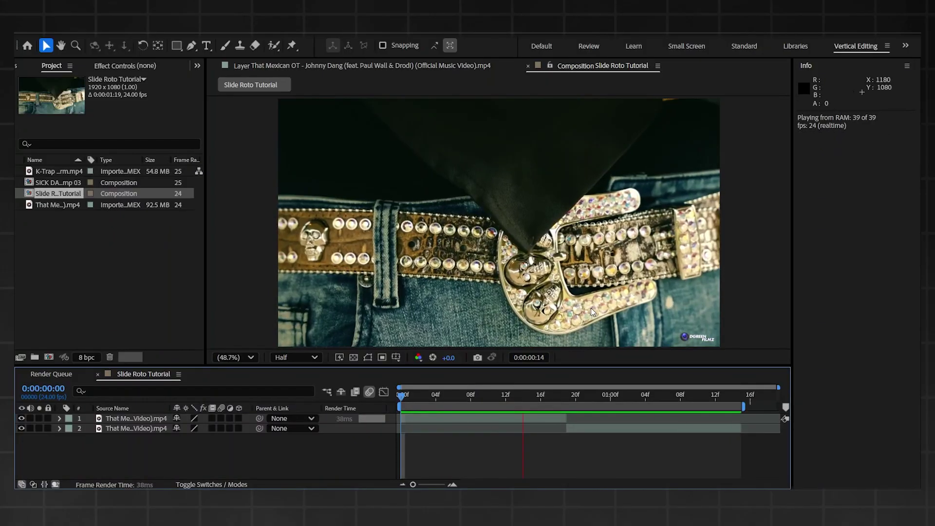
# Step: Duplicate the second clip's layer with the playhead at its first frame, 0:00:00:19
pyautogui.press('space')
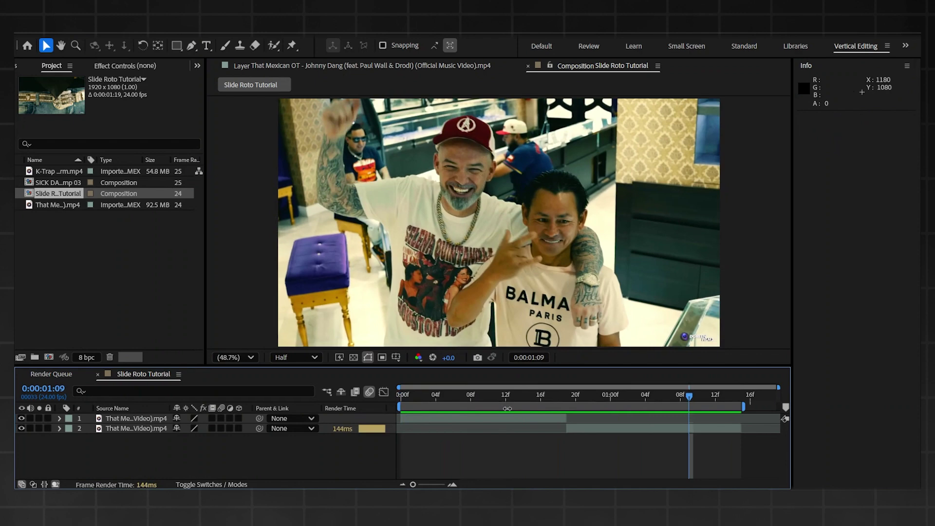
pyautogui.moveTo(484, 395); pyautogui.dragTo(654, 389)
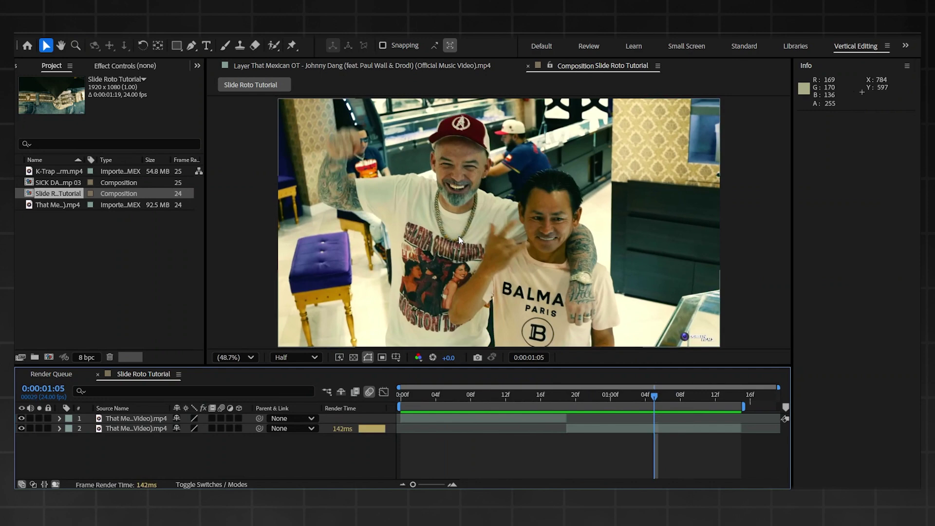
pyautogui.click(568, 392)
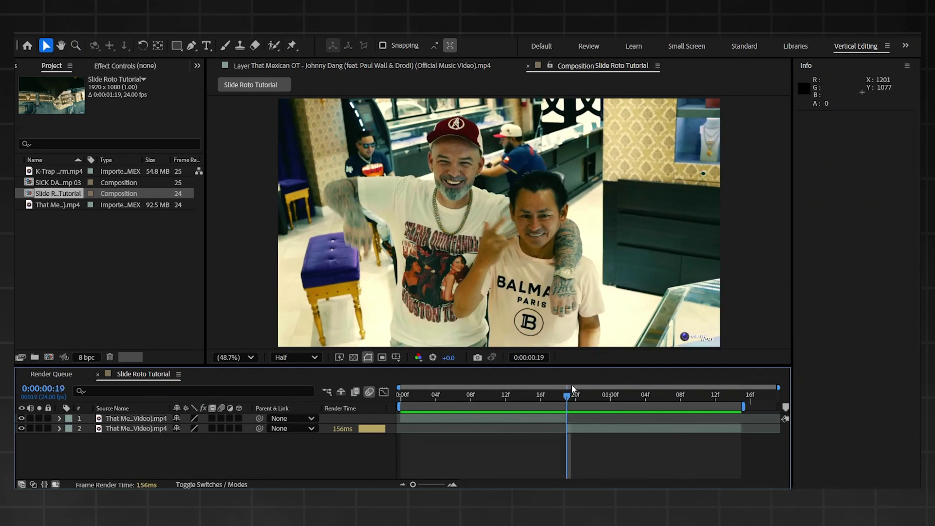
pyautogui.click(588, 428)
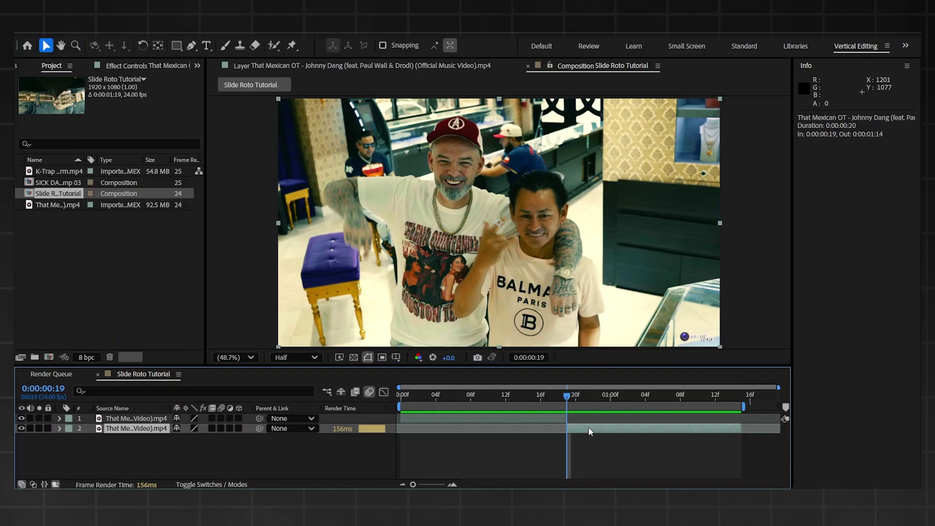
pyautogui.hotkey('ctrl', 'd')
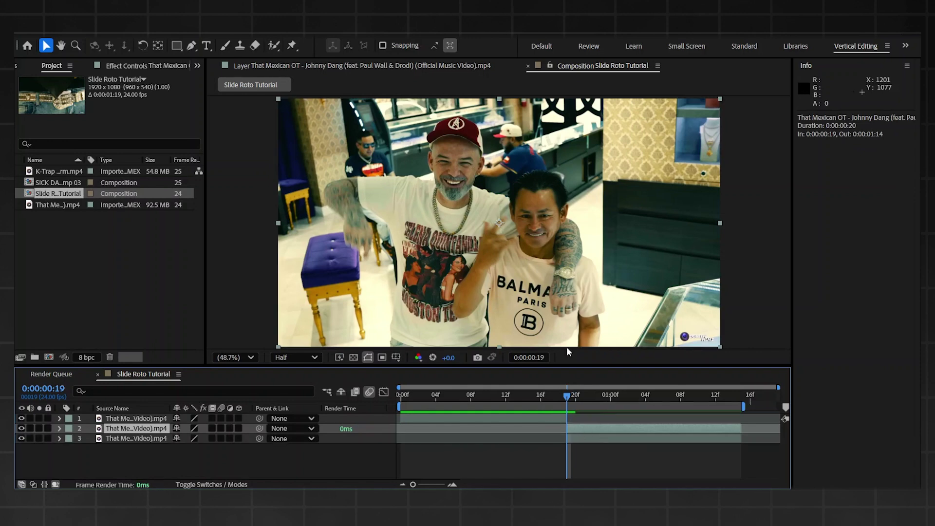
# Step: Activate the Roto Brush tool and open the duplicated clip in the layer viewer
pyautogui.click(273, 45)
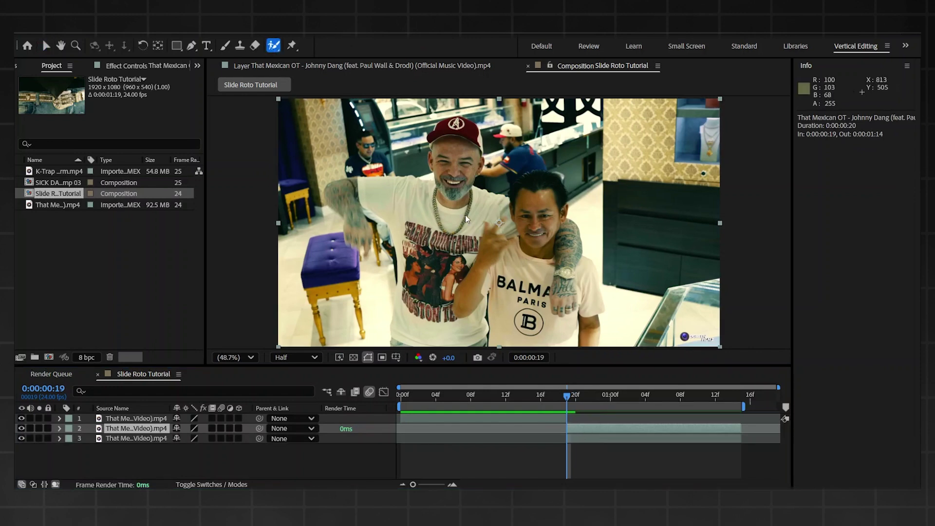
pyautogui.doubleClick(466, 214)
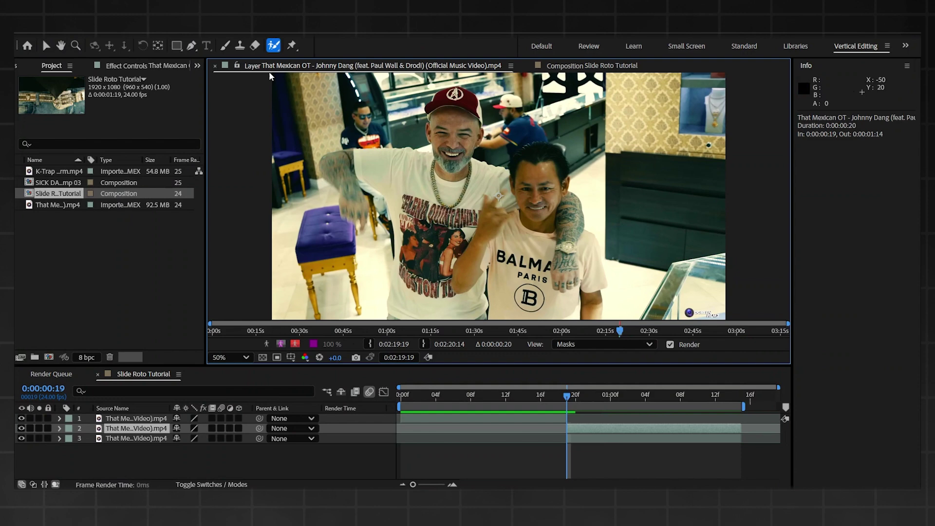
pyautogui.scroll(-1, 318, 70)
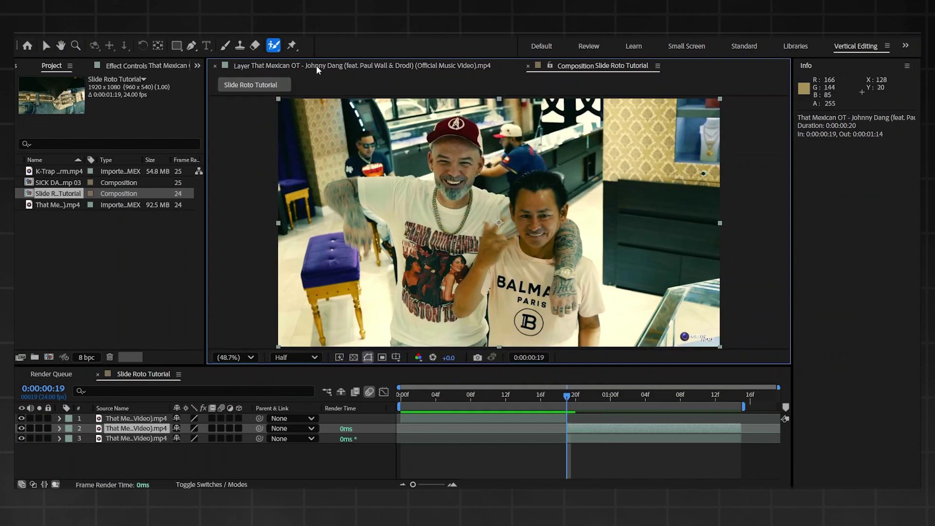
pyautogui.click(287, 358)
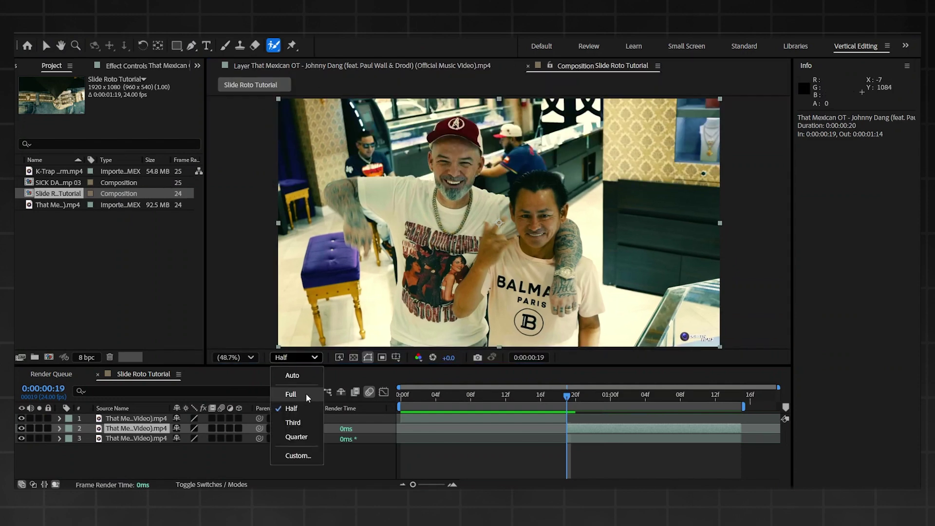
pyautogui.click(419, 64)
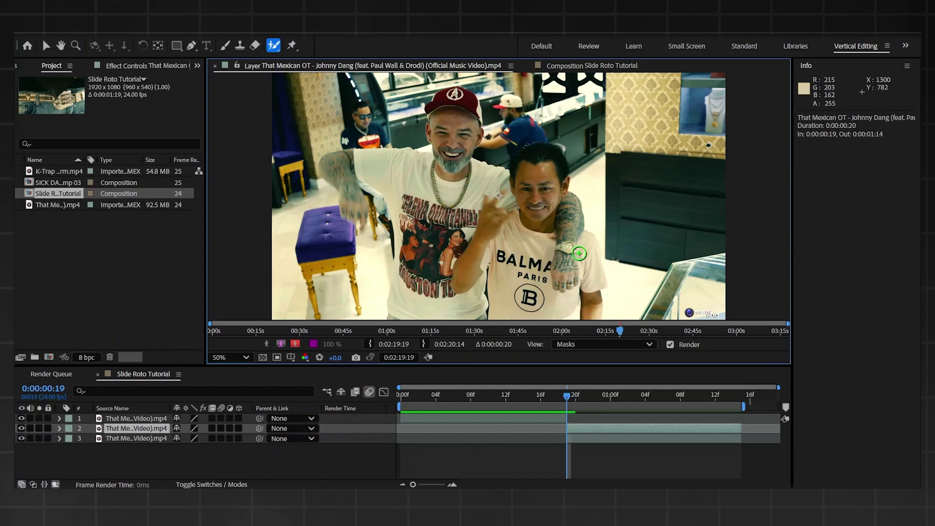
# Step: Roto-brush the two men in the foreground and refine the selection edges around the cap, shoulders and tattooed arm
pyautogui.moveTo(445, 100); pyautogui.dragTo(345, 150)
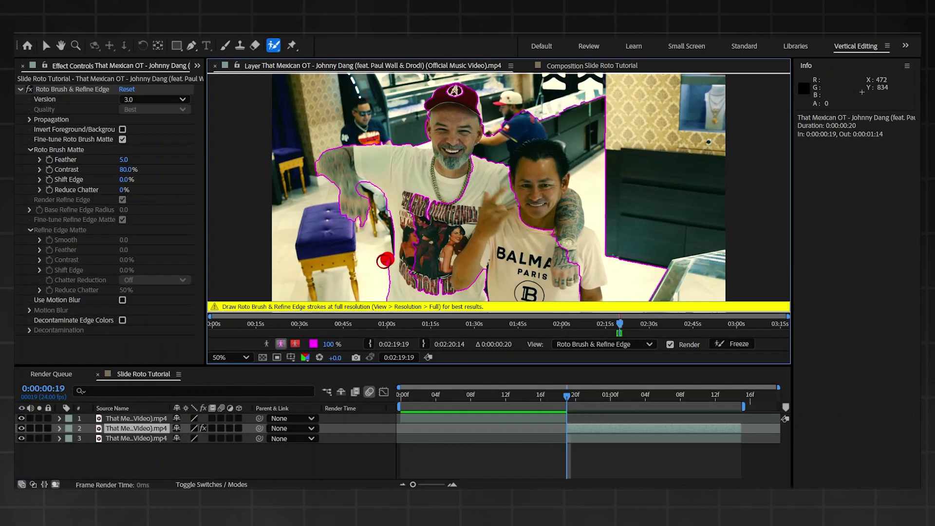
pyautogui.scroll(1, 505, 223)
pyautogui.scroll(1, 556, 219)
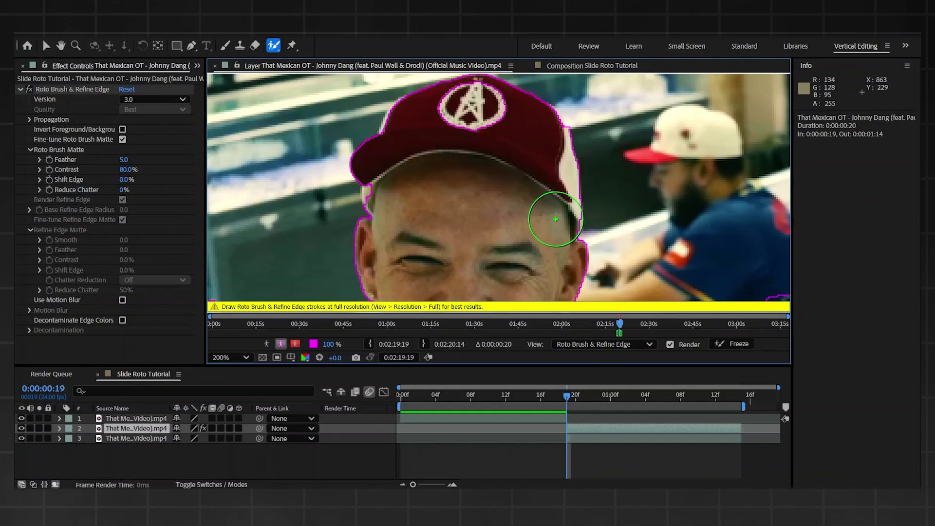
pyautogui.scroll(-1, 556, 219)
pyautogui.moveTo(545, 229)
pyautogui.mouseDown()
pyautogui.moveTo(487, 146)
pyautogui.moveTo(514, 97)
pyautogui.mouseUp()
pyautogui.scroll(1, 396, 176)
pyautogui.moveTo(397, 175); pyautogui.dragTo(442, 212)
pyautogui.moveTo(442, 212); pyautogui.dragTo(439, 132)
pyautogui.scroll(-1, 535, 219)
pyautogui.scroll(1, 456, 193)
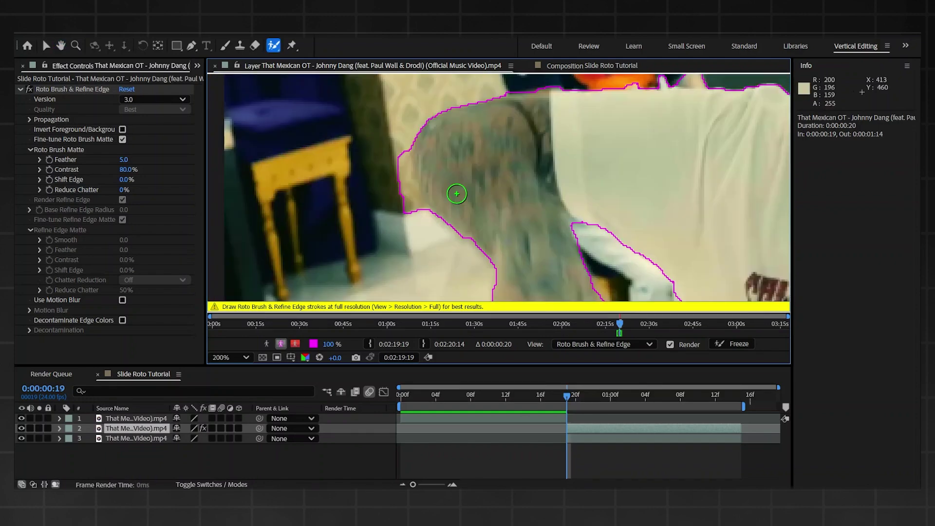
pyautogui.scroll(-4, 457, 193)
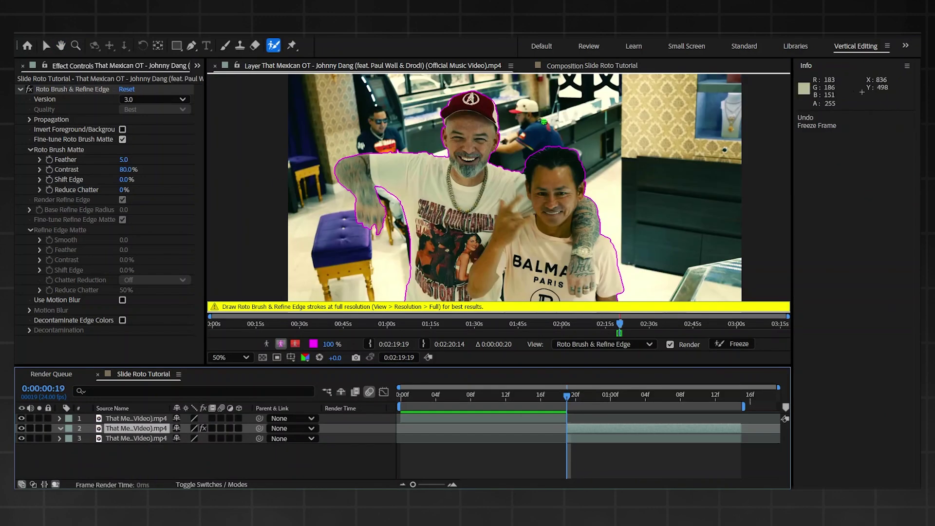
# Step: Apply Freeze Frame to the roto-brushed layer at 0:00:00:19 and duplicate it
pyautogui.rightClick(588, 428)
pyautogui.moveTo(641, 155)
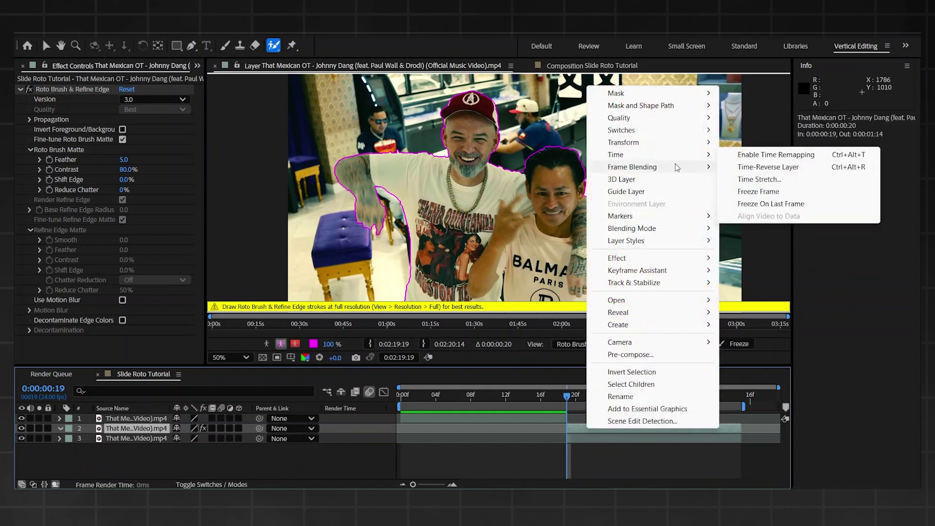
pyautogui.click(769, 192)
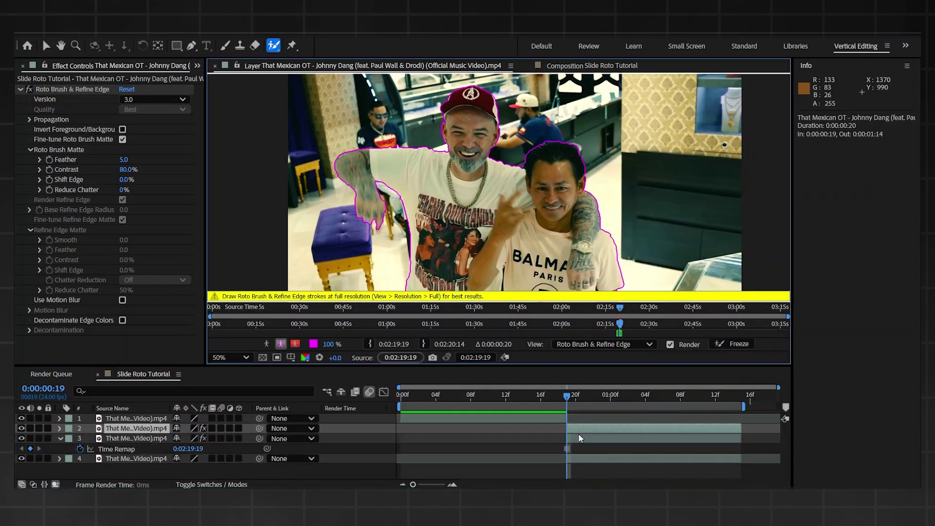
# Step: Invert the Roto Brush foreground and background on the lower freeze-frame copy
pyautogui.click(581, 437)
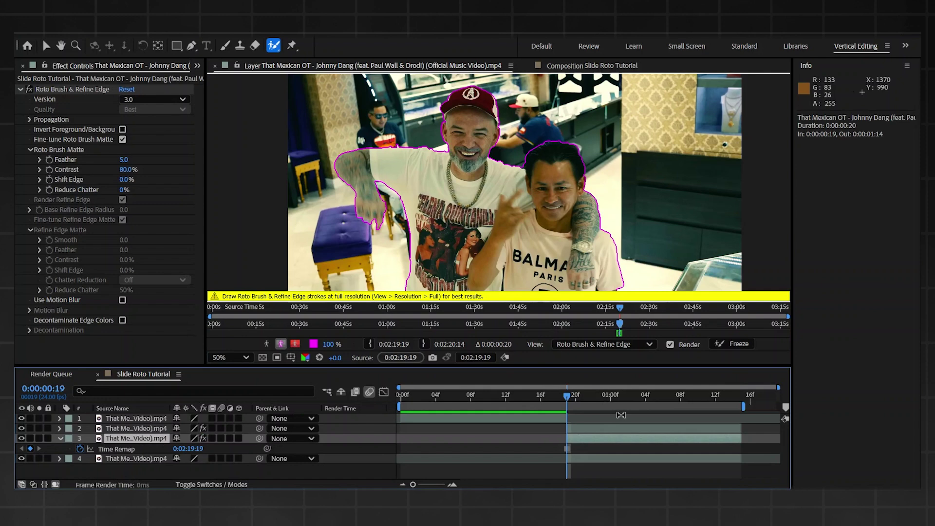
pyautogui.click(582, 428)
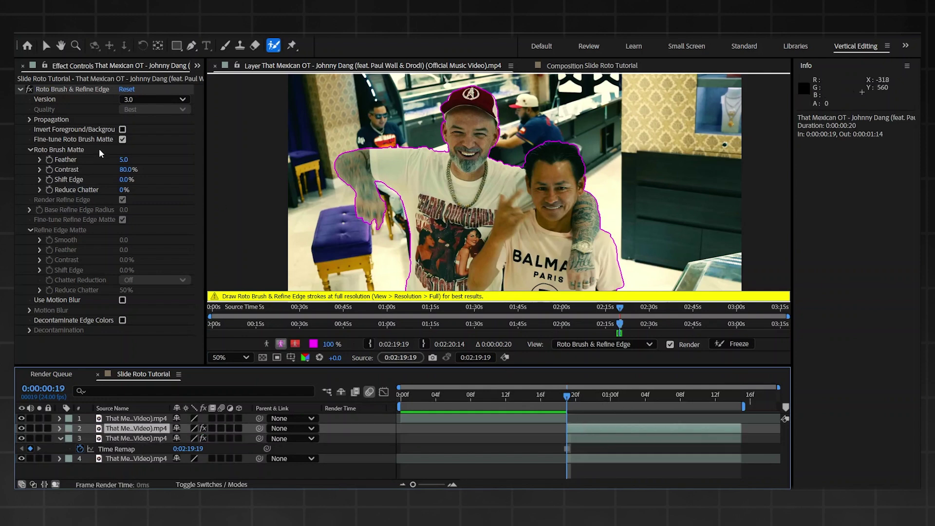
pyautogui.click(583, 440)
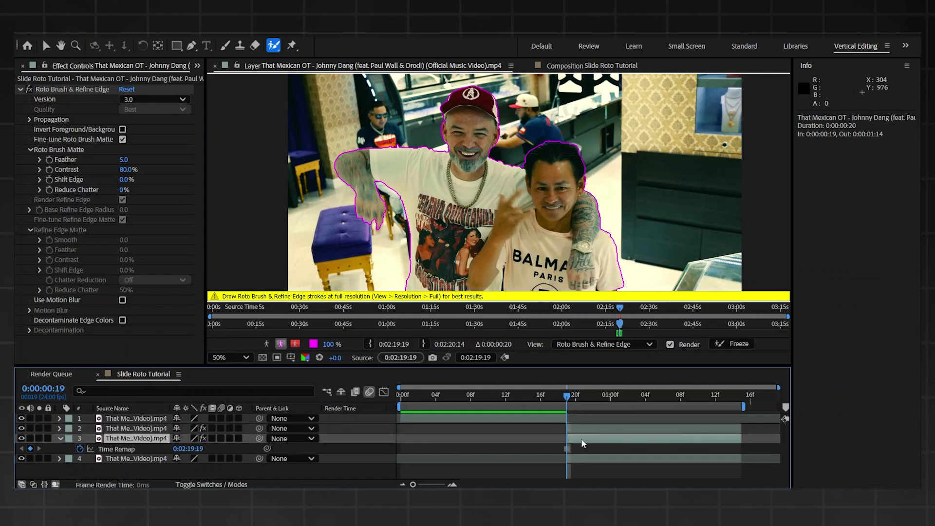
pyautogui.click(122, 130)
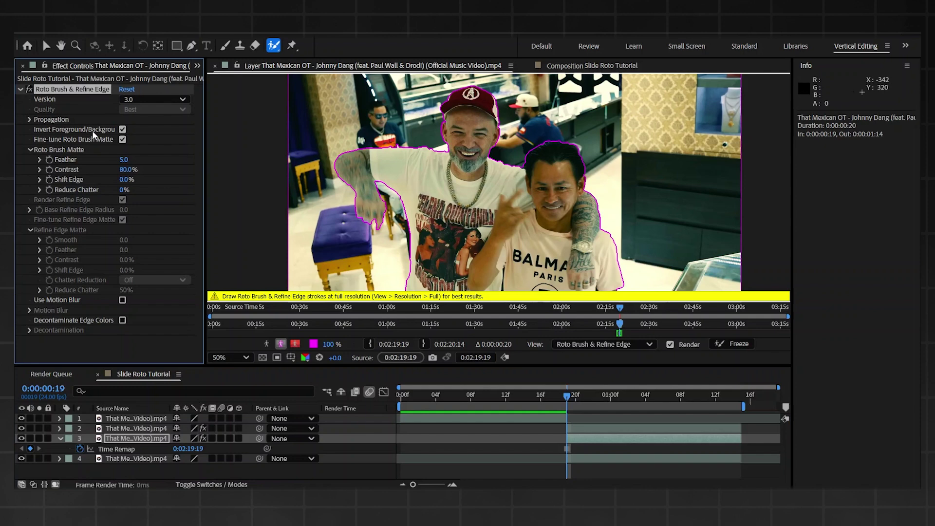
# Step: Freeze the Roto Brush propagation on the upper, non-inverted freeze-frame copy
pyautogui.click(590, 428)
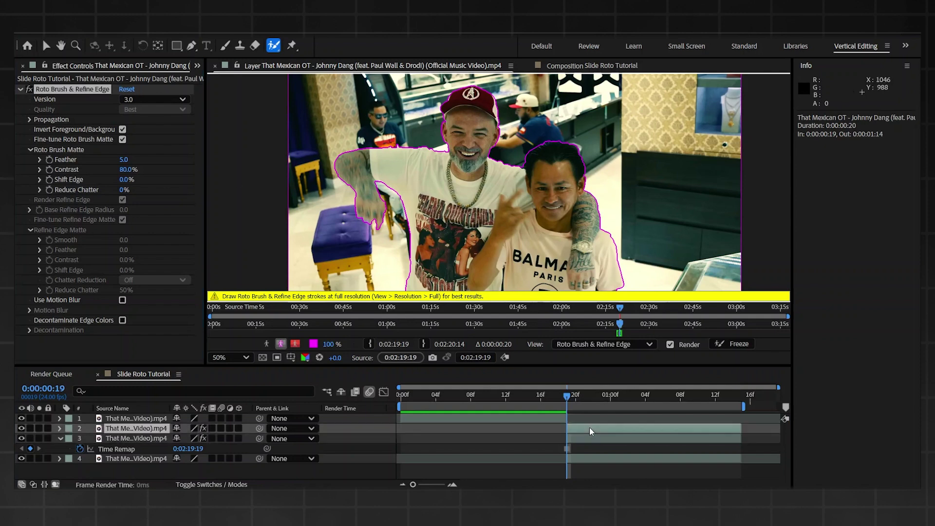
pyautogui.click(726, 342)
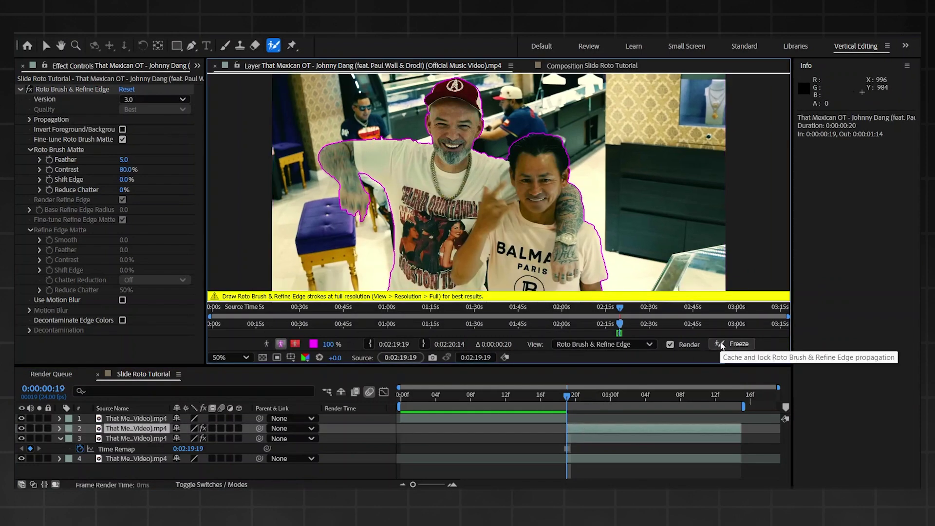
pyautogui.click(719, 343)
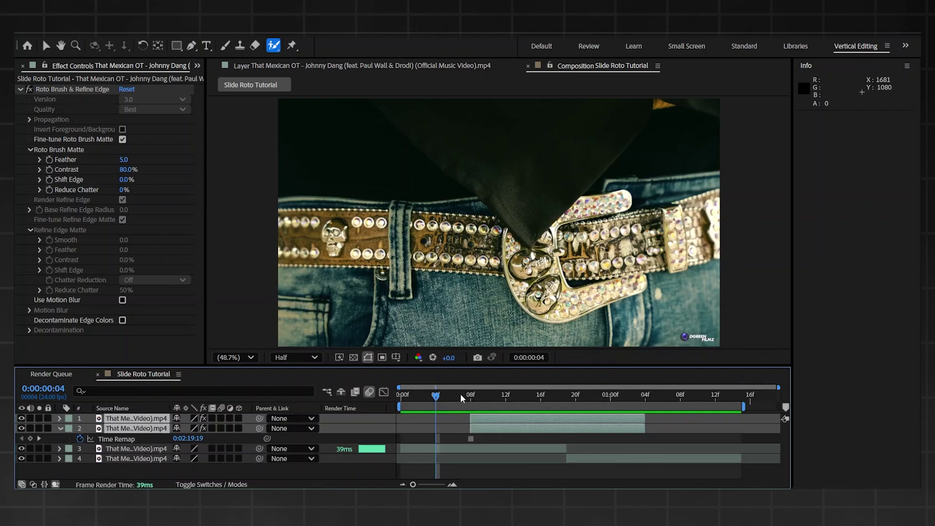
# Step: Split both roto layers at the cut between the two clips and delete the parts that extend past it
pyautogui.press('space')
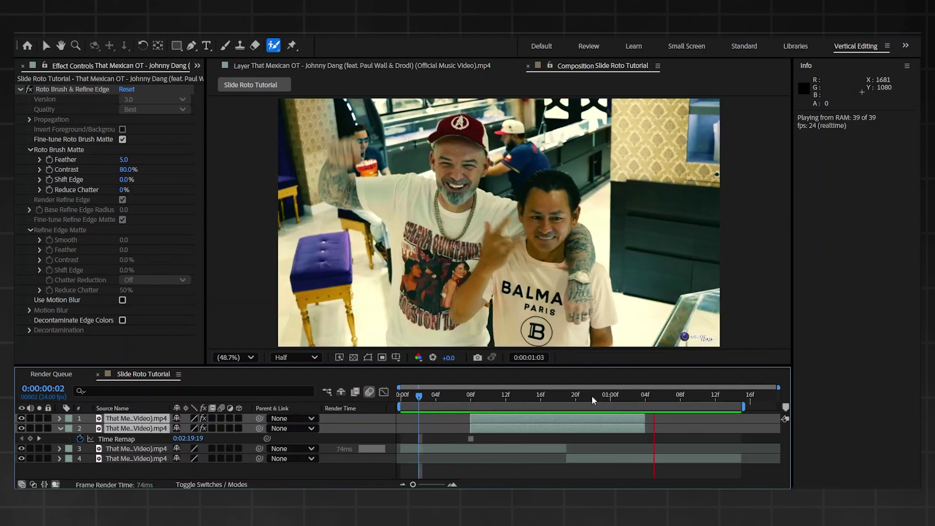
pyautogui.press('space')
pyautogui.moveTo(592, 396); pyautogui.dragTo(514, 397)
pyautogui.hotkey('ctrl', 'shift', 'd')
pyautogui.press('Delete')
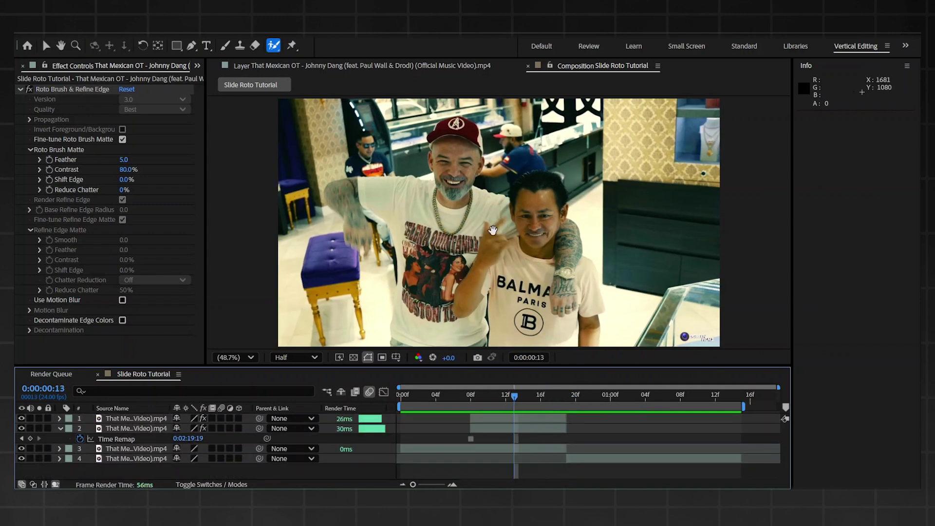
# Step: Toggle the visibility of the two roto layers to examine which part of the image each one covers
pyautogui.press('space')
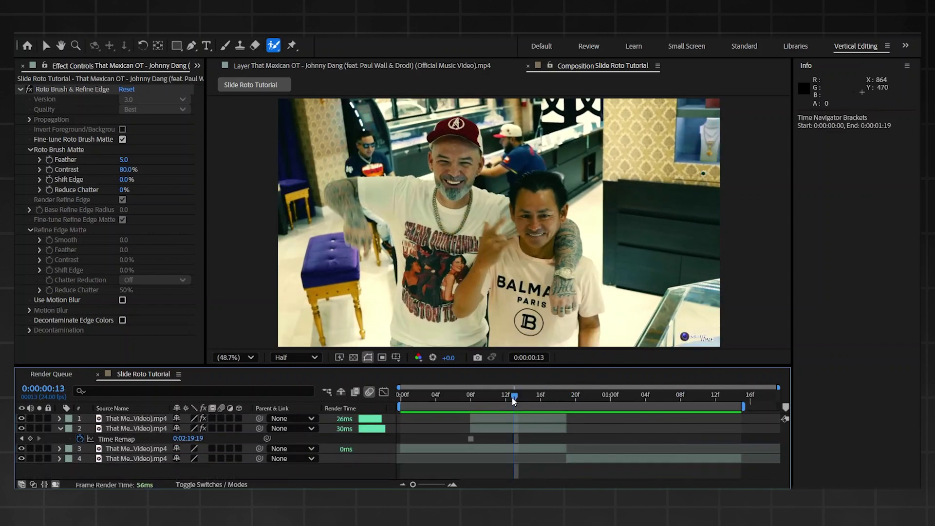
pyautogui.press('space')
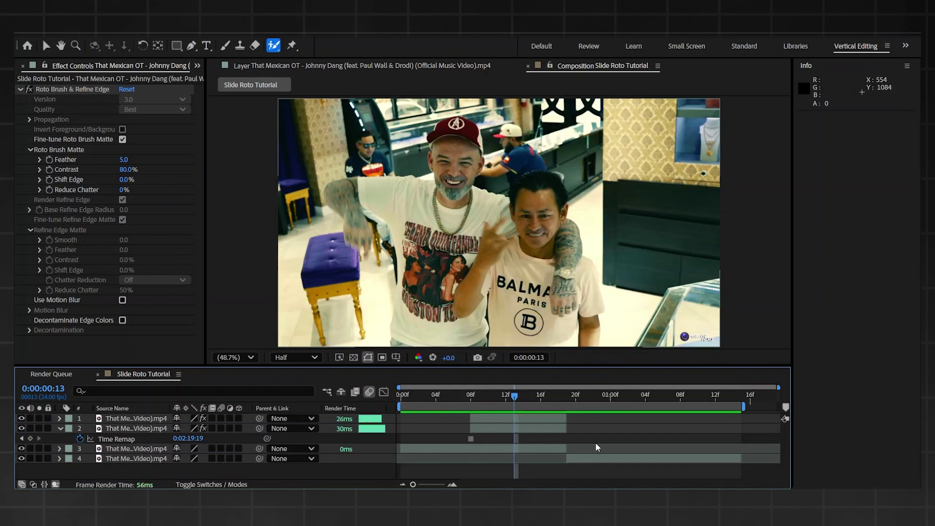
pyautogui.click(22, 428)
pyautogui.click(22, 419)
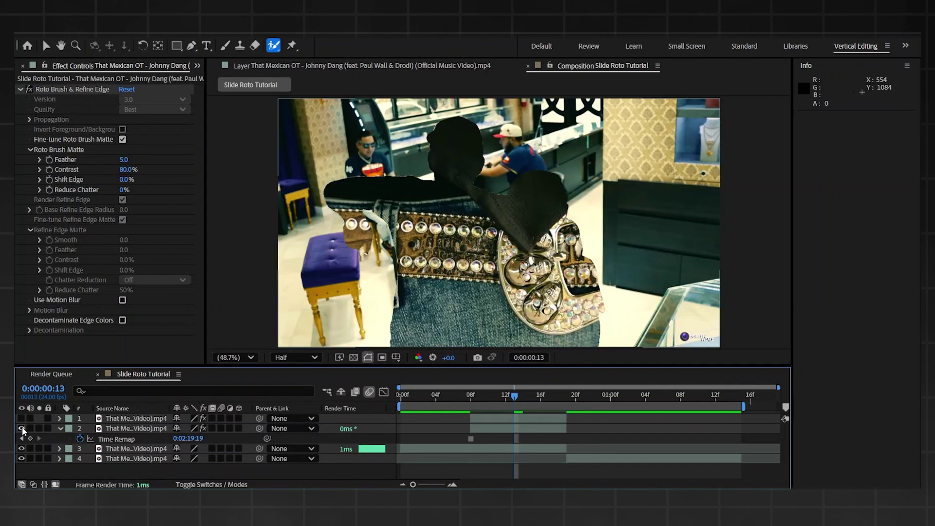
pyautogui.click(22, 428)
pyautogui.click(22, 427)
pyautogui.click(22, 422)
pyautogui.click(22, 421)
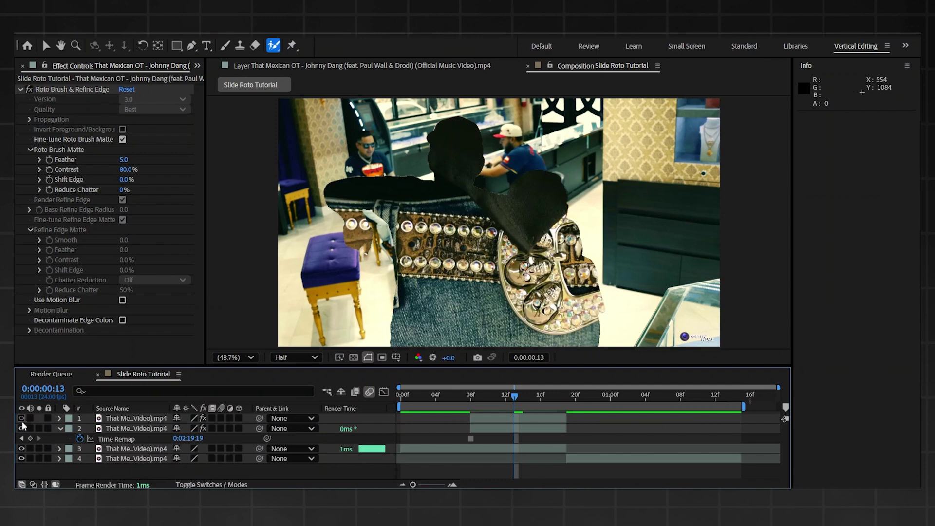
pyautogui.click(22, 422)
pyautogui.click(20, 429)
pyautogui.click(20, 428)
pyautogui.click(22, 417)
pyautogui.click(21, 418)
# Step: Rename the top roto layer "cutout" and the inverted roto layer below it "backdrop"
pyautogui.rightClick(130, 418)
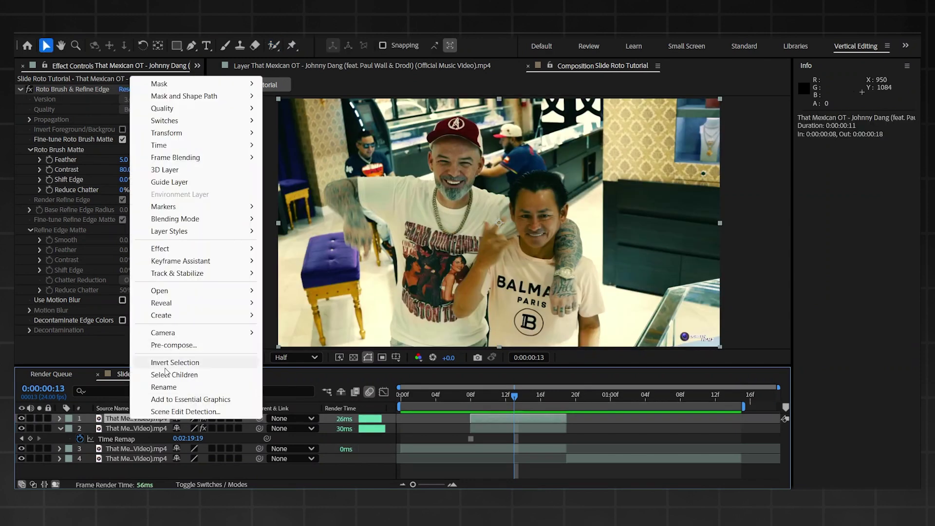
pyautogui.click(167, 386)
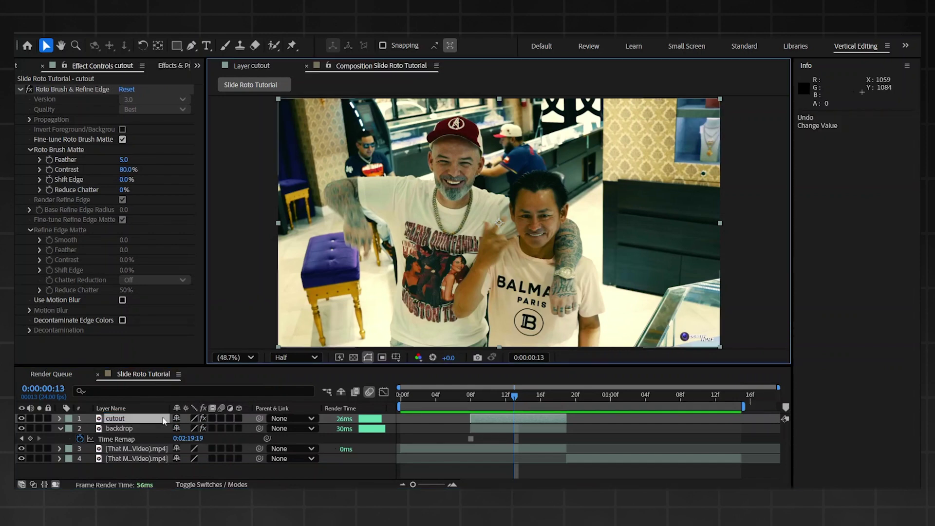
pyautogui.click(127, 430)
pyautogui.press('Return')
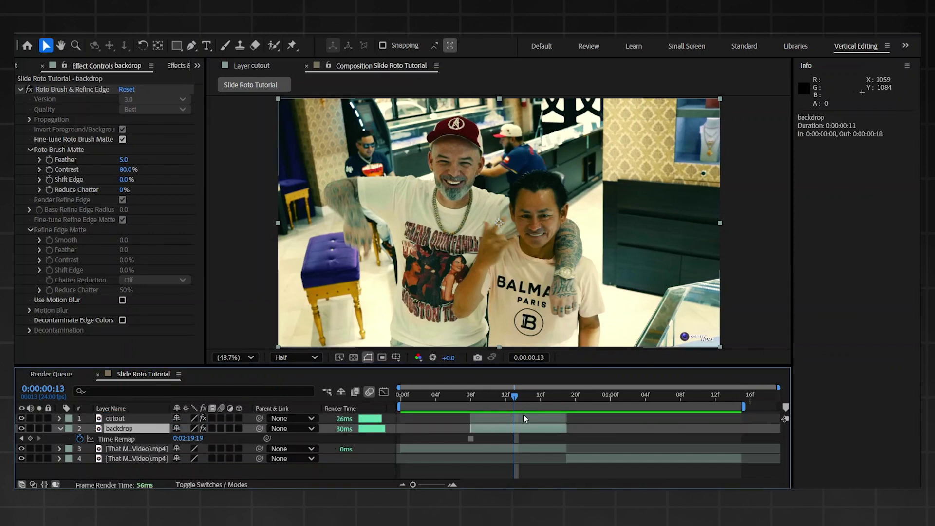
# Step: Set a Position keyframe on the cutout layer at 0:00:00:19
pyautogui.click(525, 417)
pyautogui.moveTo(525, 392); pyautogui.dragTo(565, 396)
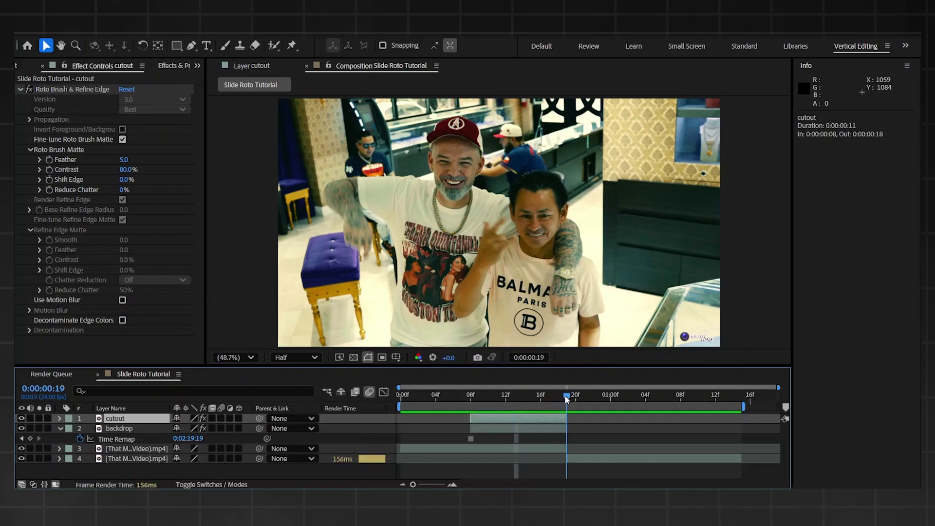
pyautogui.press('p')
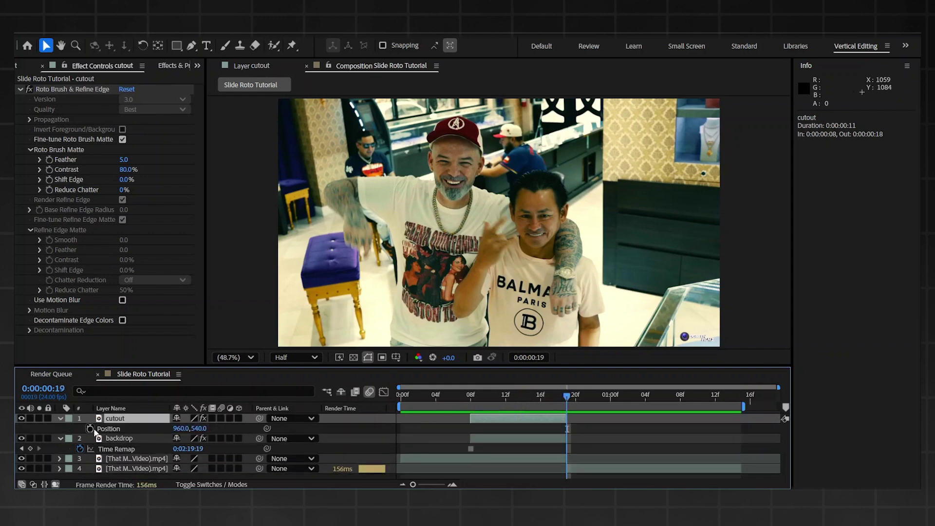
pyautogui.click(90, 429)
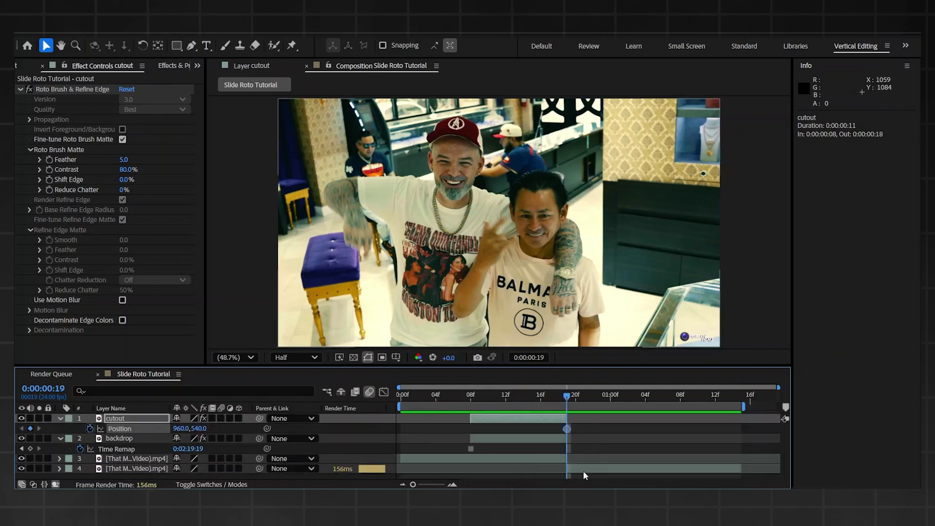
# Step: At 0:00:00:14, move the cutout layer straight down out of the frame to Position 960, 1626
pyautogui.moveTo(570, 397); pyautogui.dragTo(523, 406)
pyautogui.scroll(-2, 467, 267)
pyautogui.scroll(2, 466, 267)
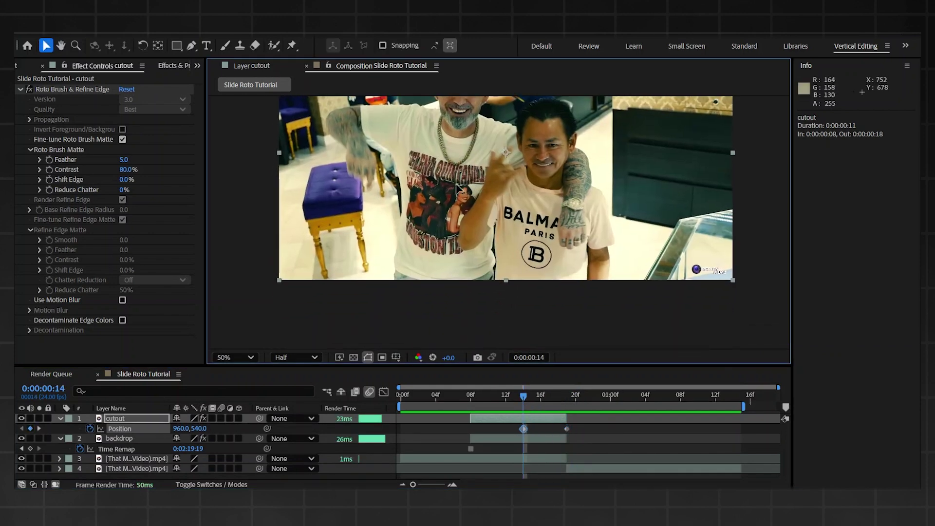
pyautogui.moveTo(457, 186); pyautogui.dragTo(471, 445)
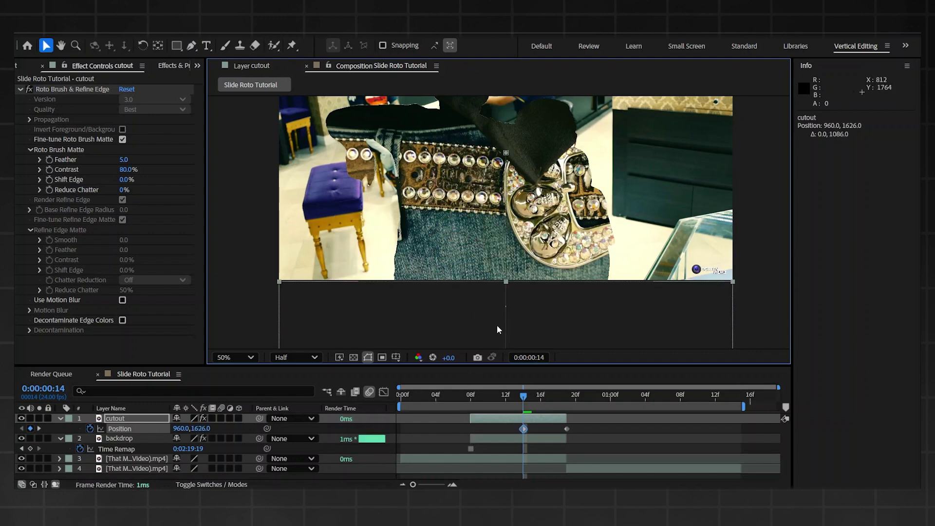
# Step: Set a Position keyframe at 960, 540 on the backdrop layer and place it at 0:00:00:16
pyautogui.click(525, 439)
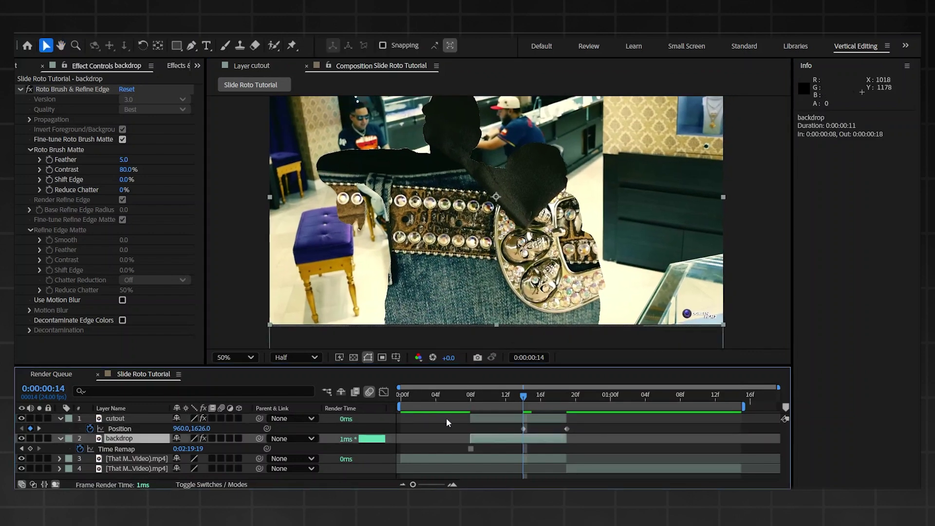
pyautogui.hotkey('alt', 'shift', 'p')
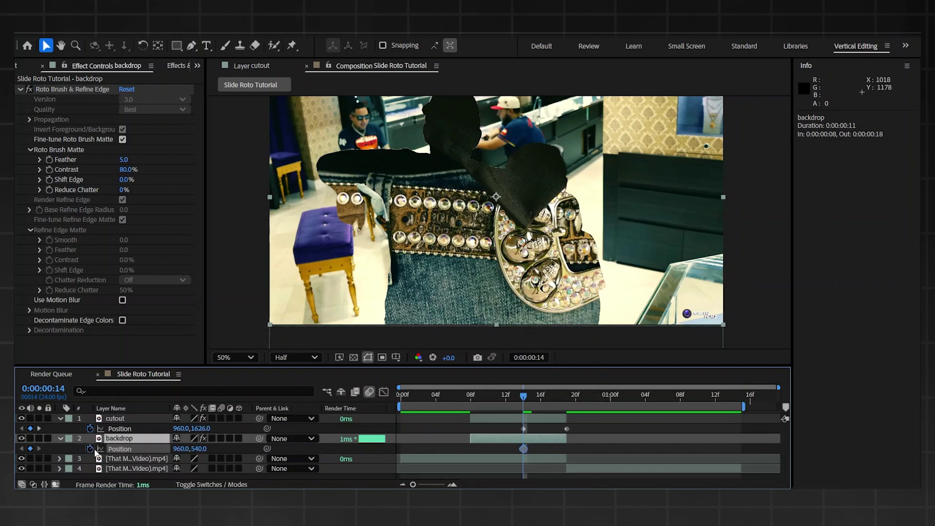
pyautogui.moveTo(523, 449); pyautogui.dragTo(540, 445)
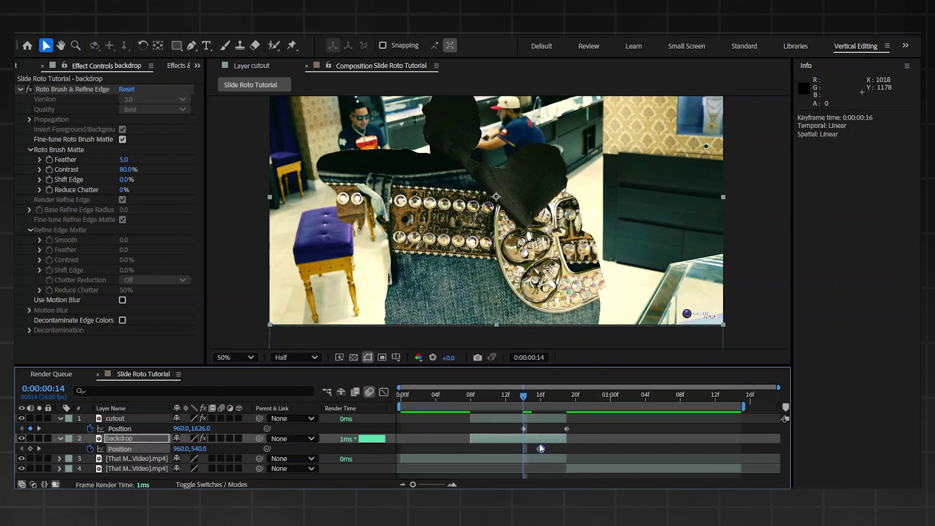
# Step: At 0:00:00:11, move the backdrop layer straight up out of the frame to Position 960, -684
pyautogui.click(541, 399)
pyautogui.moveTo(541, 399); pyautogui.dragTo(499, 405)
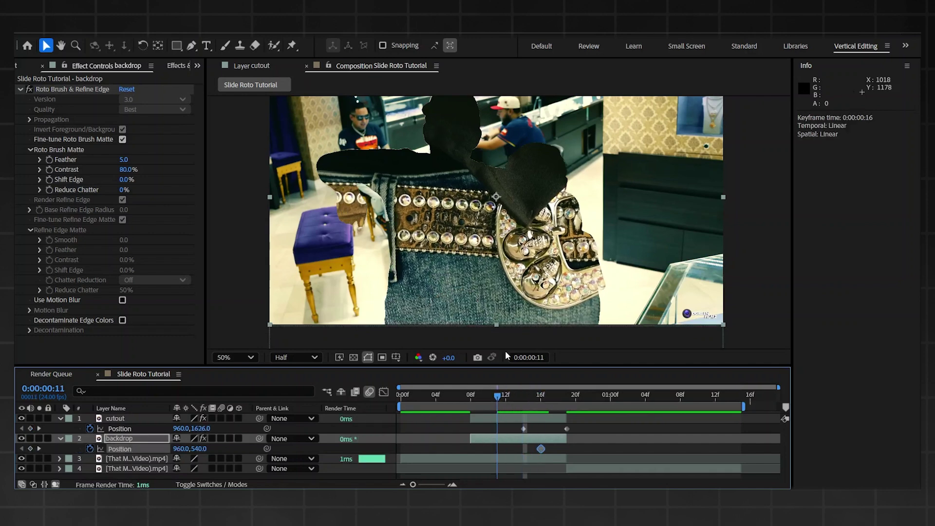
pyautogui.scroll(-2, 584, 242)
pyautogui.moveTo(584, 243); pyautogui.dragTo(585, 294)
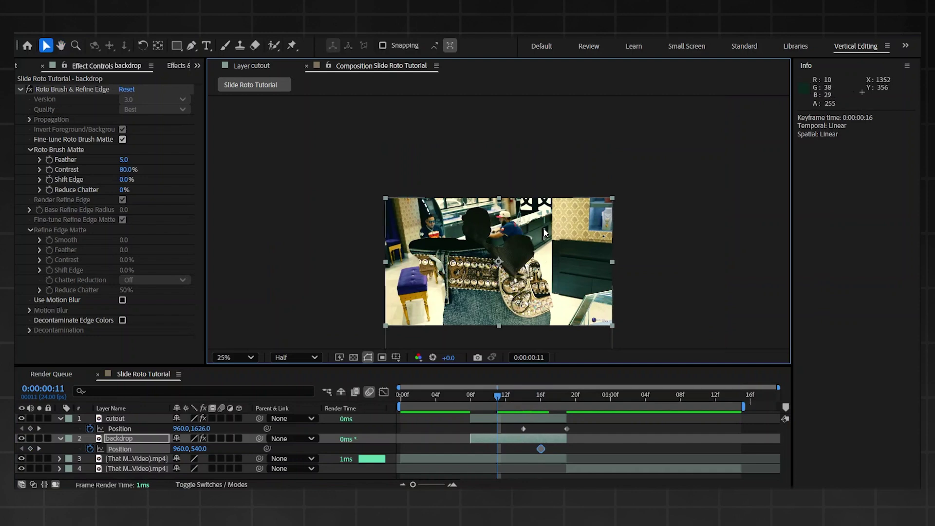
pyautogui.moveTo(545, 224); pyautogui.dragTo(550, 84)
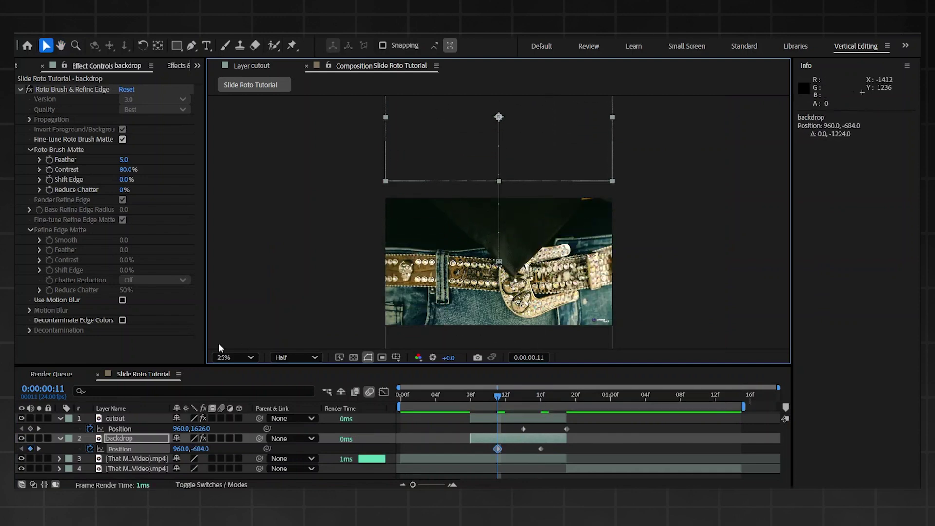
# Step: Preview the slide animation and apply Easy Ease to all four Position keyframes of the cutout and backdrop layers
pyautogui.press('space')
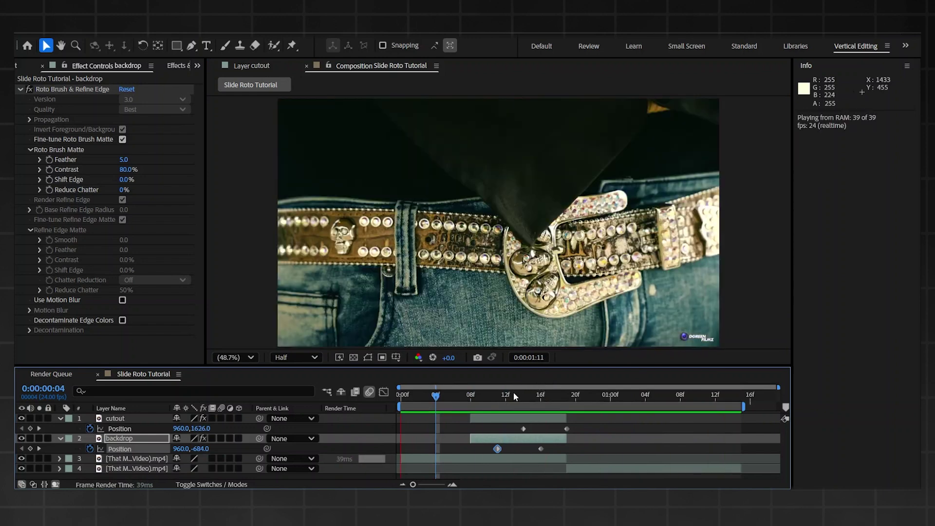
pyautogui.press('space')
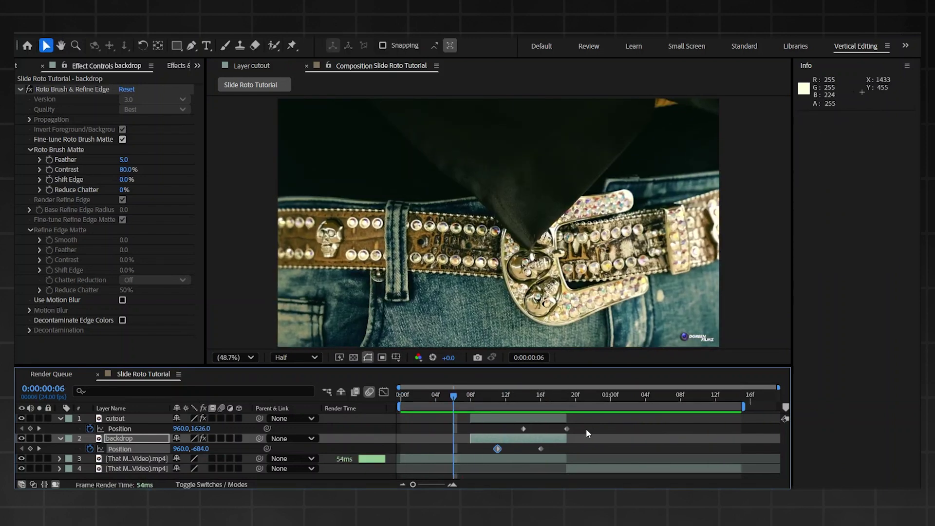
pyautogui.moveTo(586, 429); pyautogui.dragTo(478, 448)
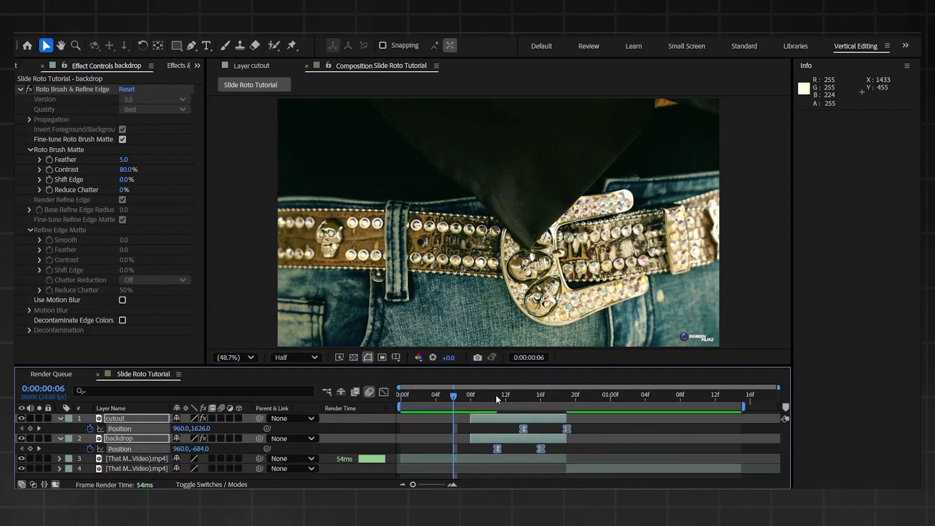
pyautogui.moveTo(489, 393); pyautogui.dragTo(533, 395)
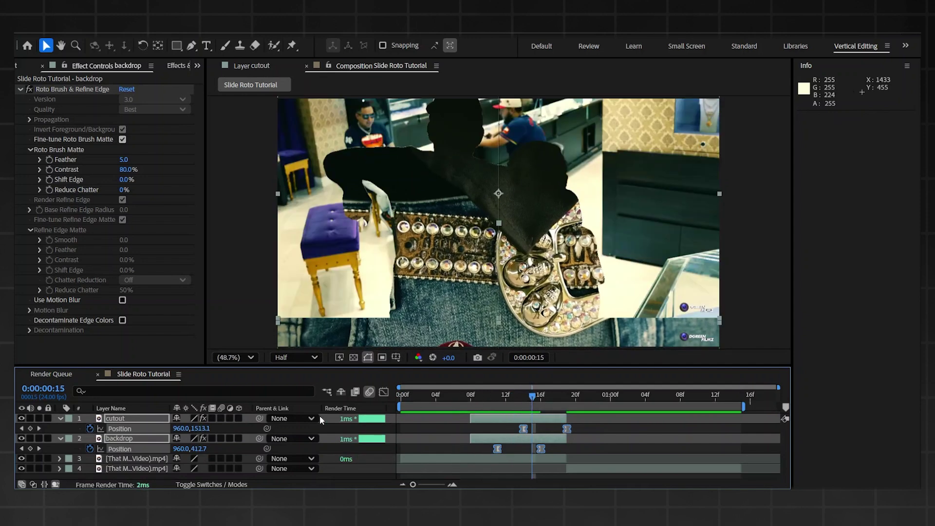
# Step: Enable motion blur on the cutout and backdrop layers and play back the transition
pyautogui.click(222, 418)
pyautogui.click(634, 448)
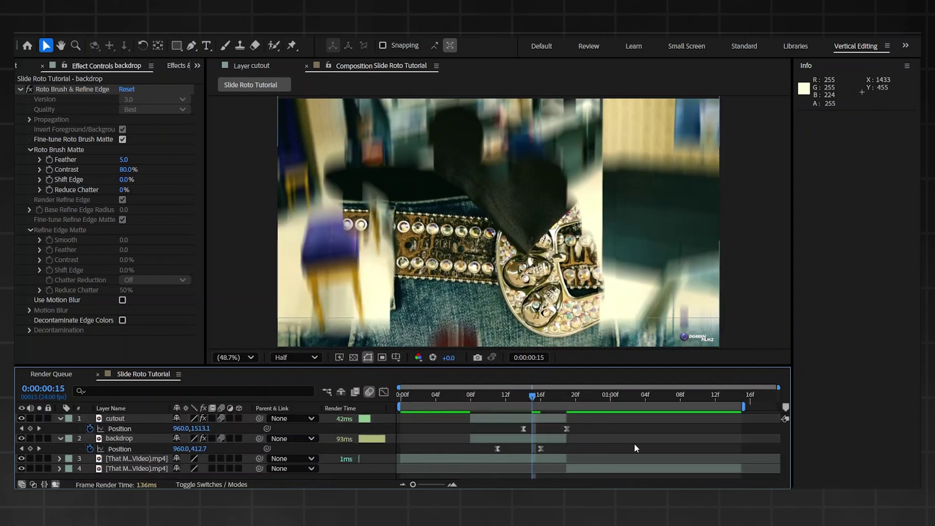
pyautogui.press('space')
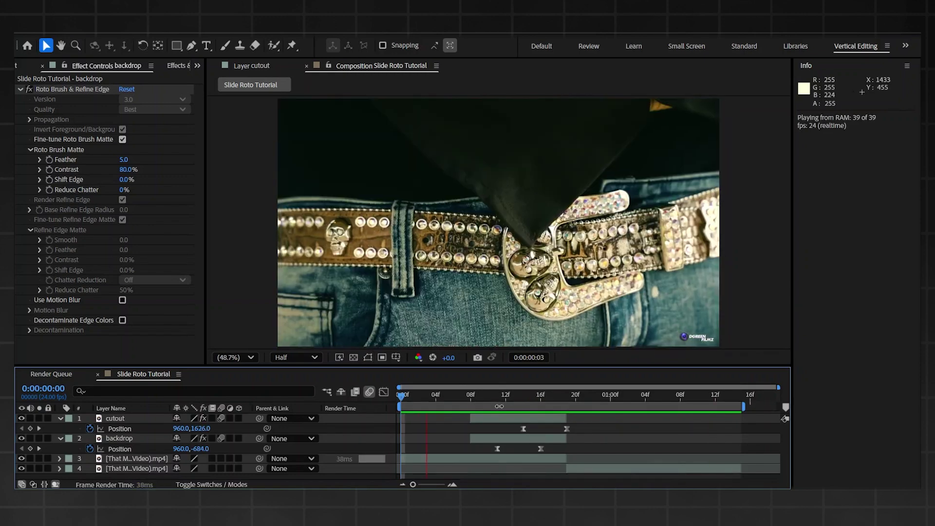